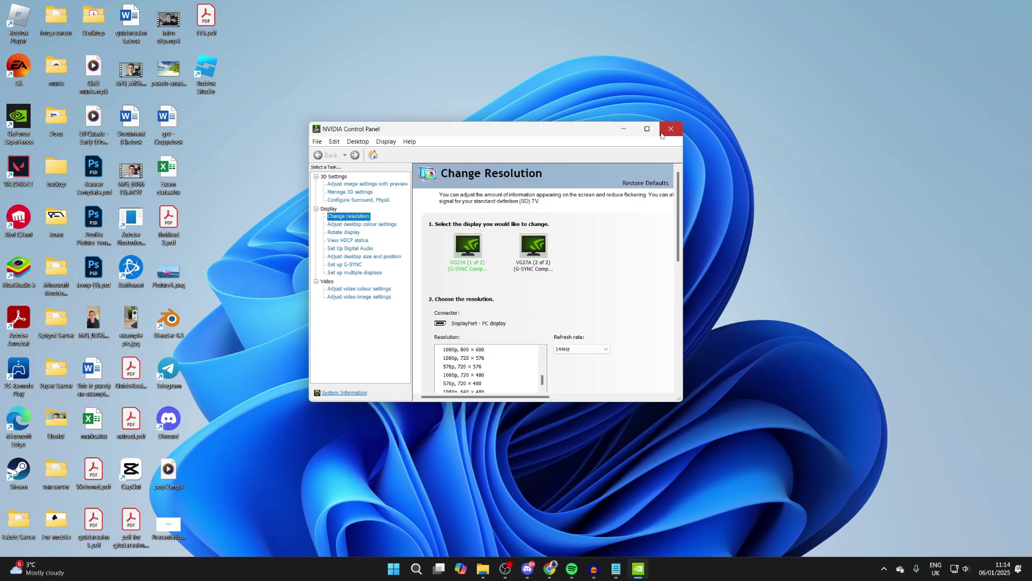
# Close the English NVIDIA Control Panel and launch Registry Editor from Windows search
pyautogui.click(731, 94)
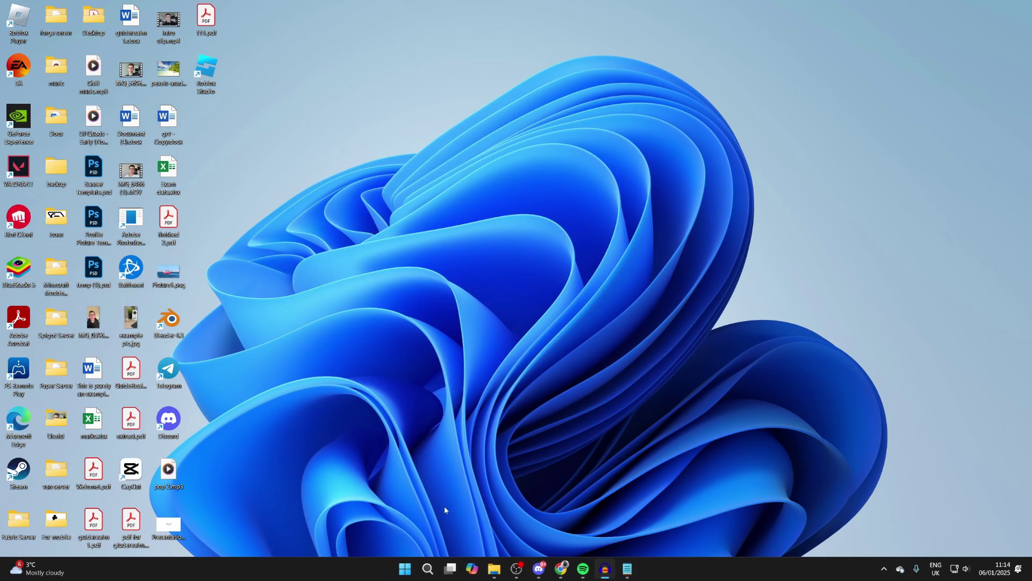
pyautogui.click(429, 563)
pyautogui.write('reged')
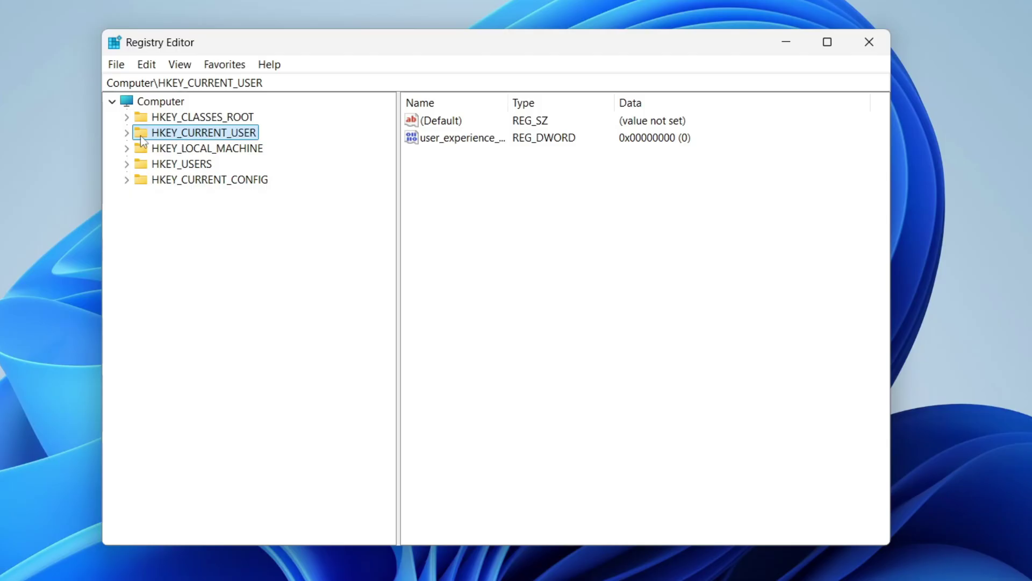
# Browse to HKEY_CURRENT_USER\Software\NVIDIA Corporation\NVControlPanel2\Client in the registry tree
pyautogui.click(128, 135)
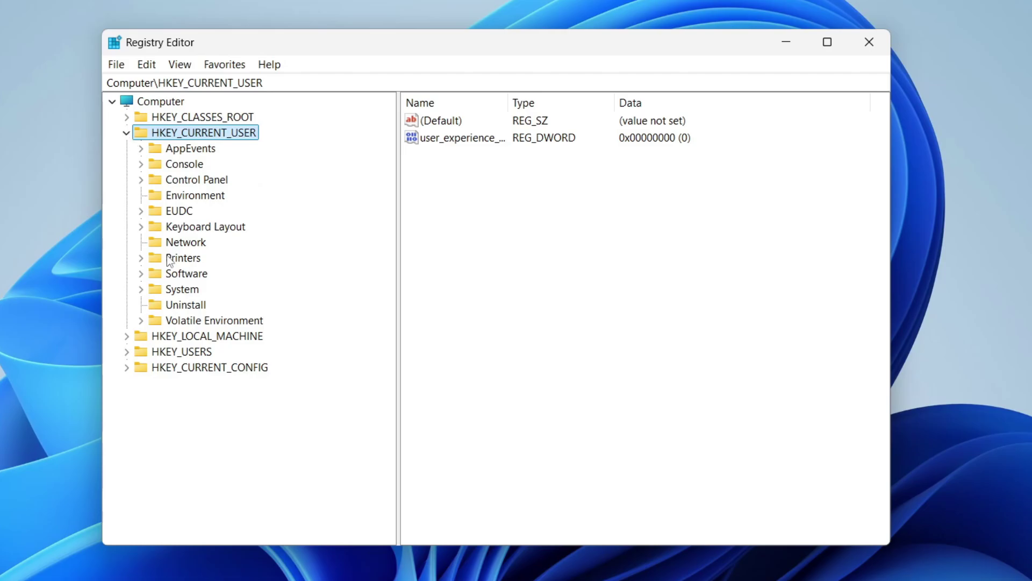
pyautogui.click(141, 274)
pyautogui.scroll(-7, 153, 279)
pyautogui.scroll(-4, 178, 281)
pyautogui.scroll(-1, 200, 283)
pyautogui.scroll(-2, 200, 284)
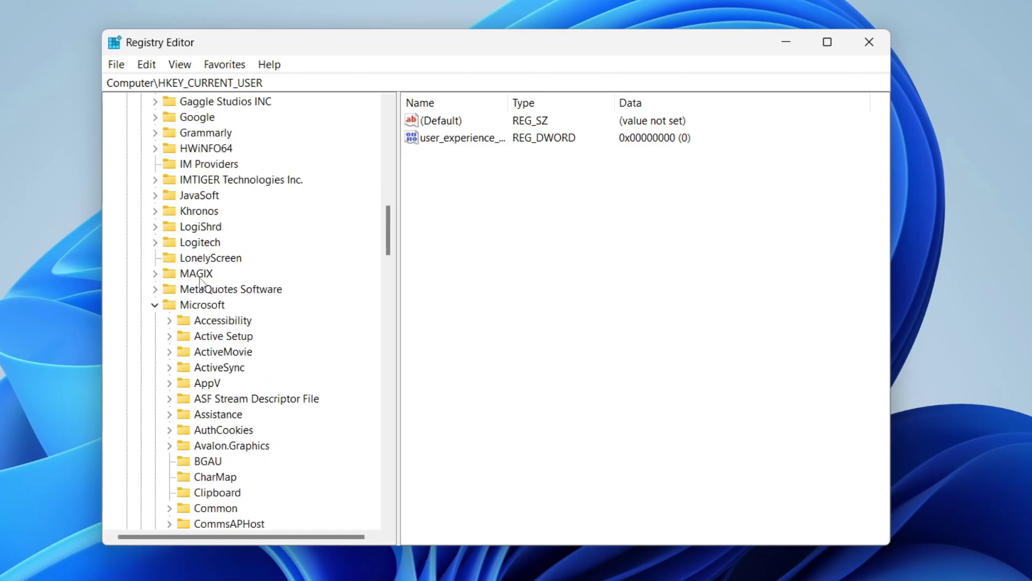
pyautogui.click(154, 305)
pyautogui.scroll(-2, 157, 303)
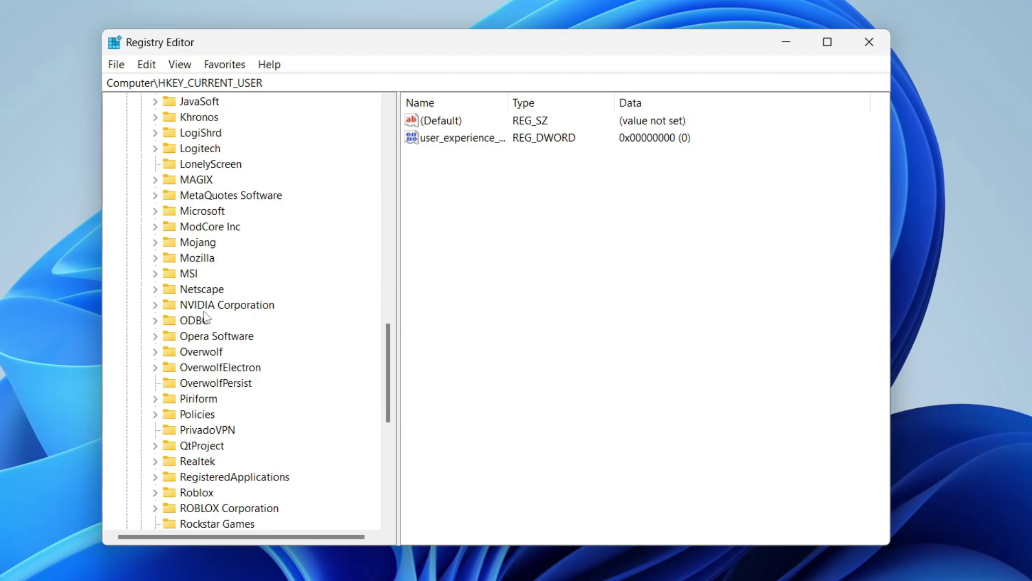
pyautogui.click(155, 304)
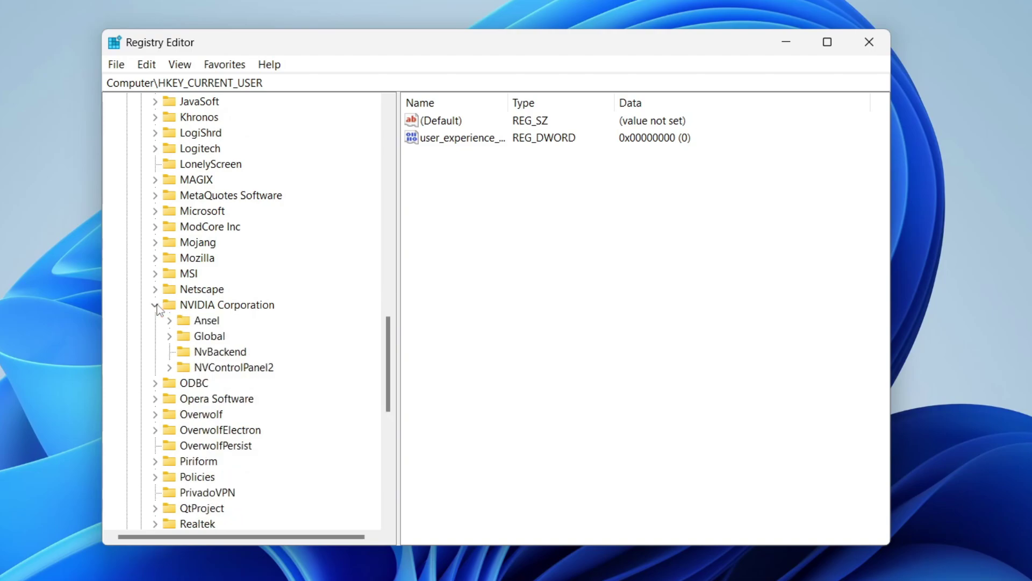
pyautogui.click(169, 368)
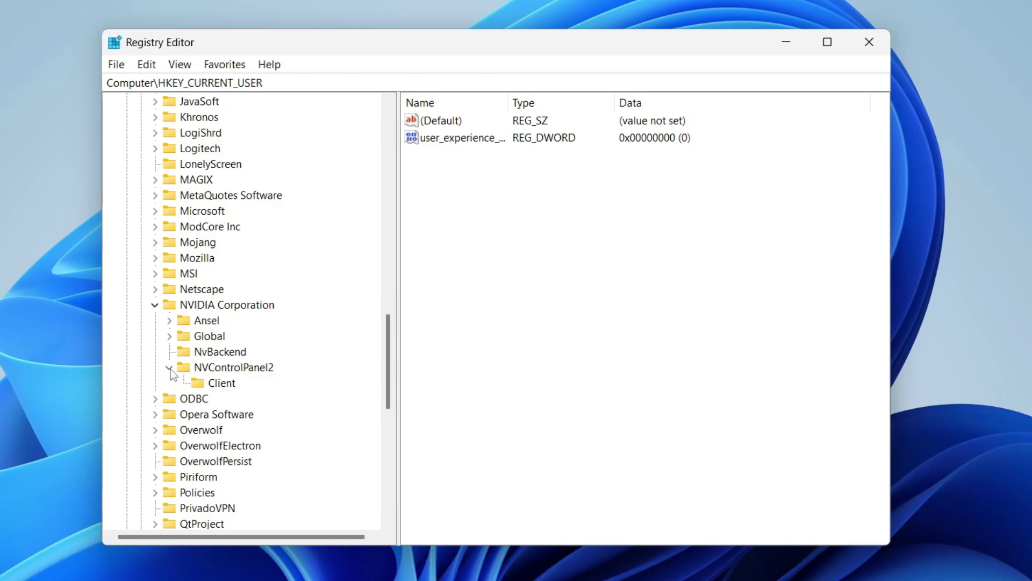
pyautogui.click(209, 381)
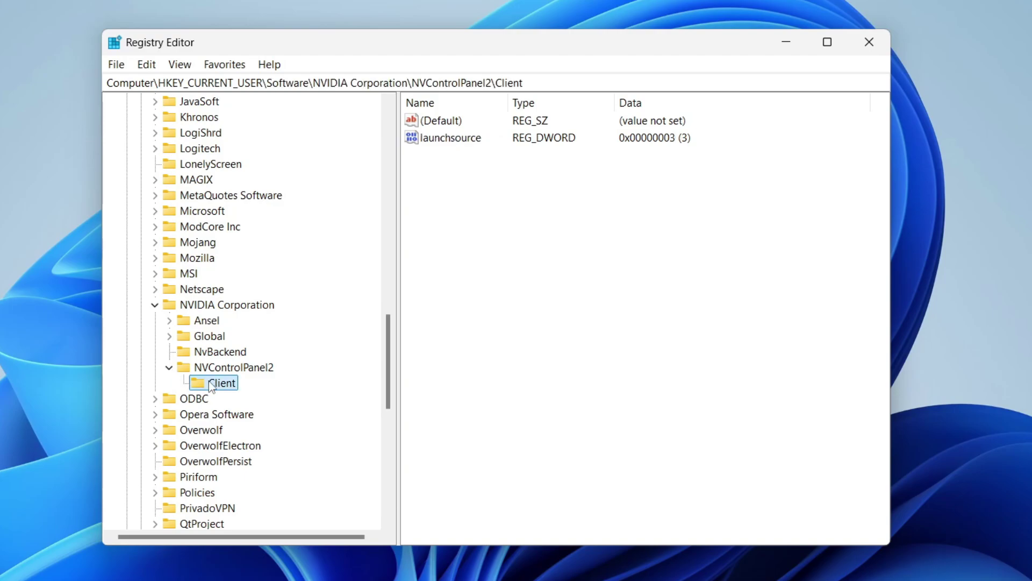
pyautogui.rightClick(460, 223)
pyautogui.moveTo(502, 233)
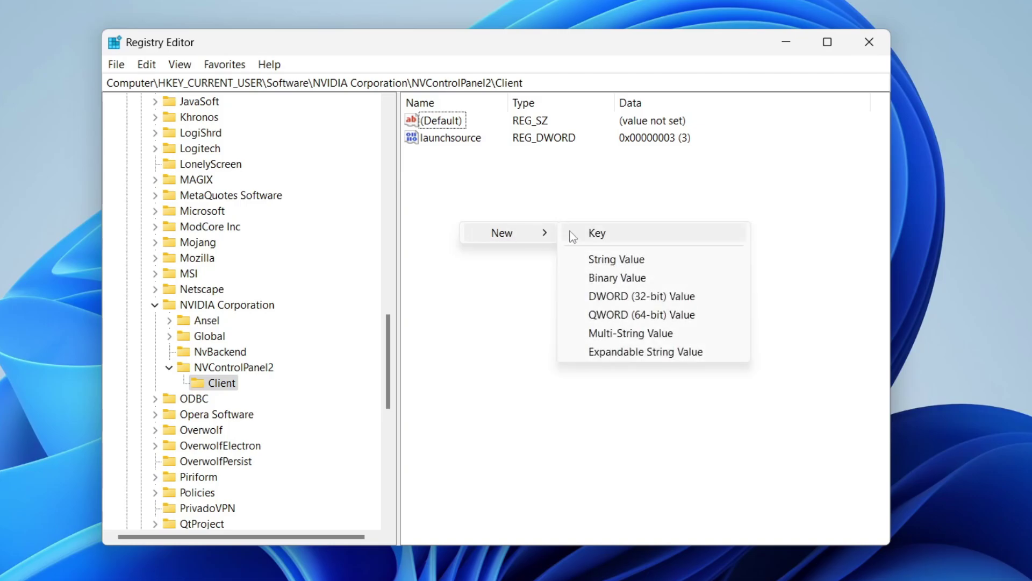
# Add a DWORD (32-bit) value named UserDefinedLocale to the Client key
pyautogui.click(649, 301)
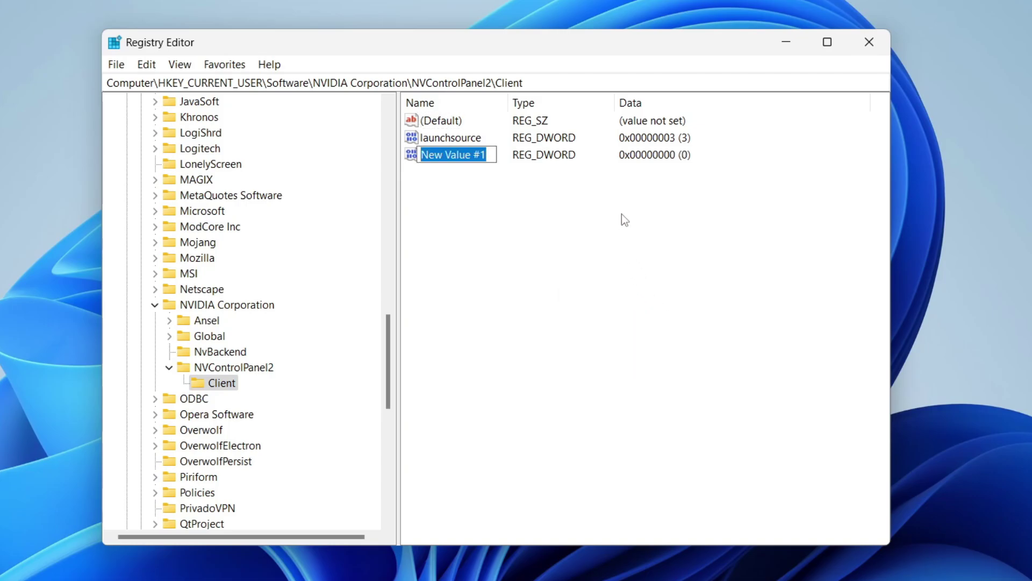
pyautogui.write('UserDefined')
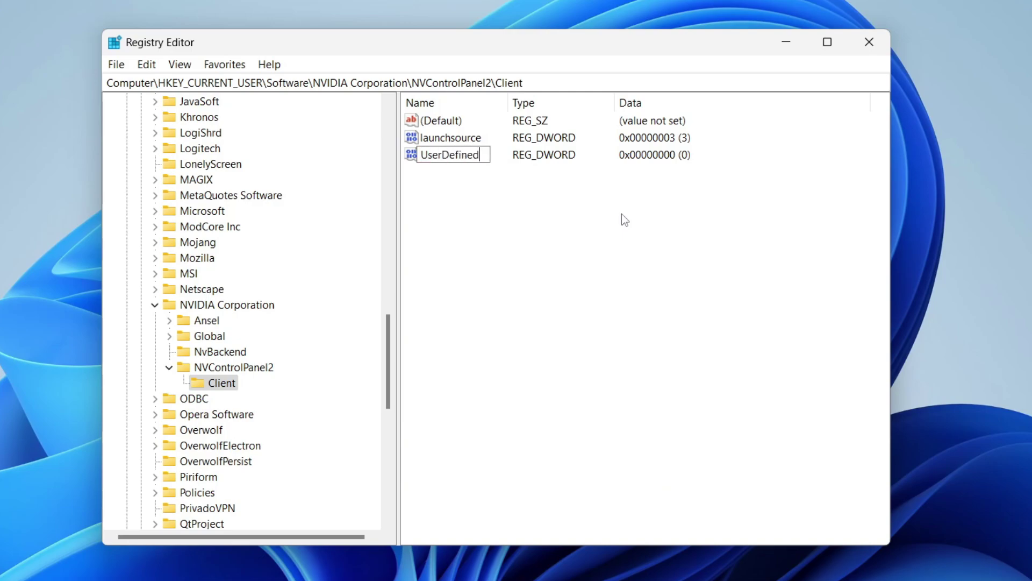
pyautogui.write('Locale')
pyautogui.press('Return')
# Open UserDefinedLocale's Edit DWORD dialog and maximize the LCID reference browser window
pyautogui.doubleClick(476, 159)
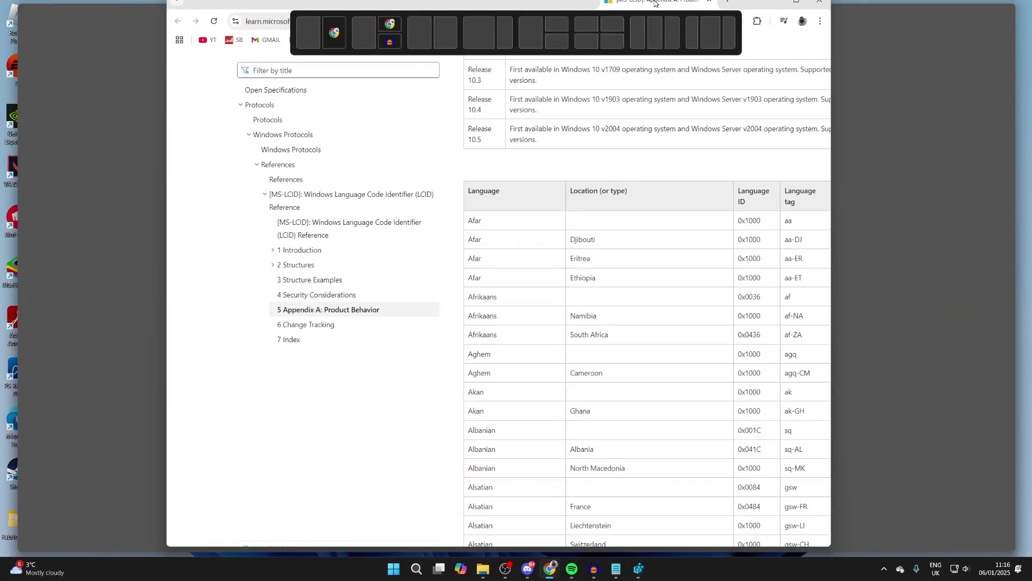
pyautogui.moveTo(655, 4); pyautogui.dragTo(655, 2)
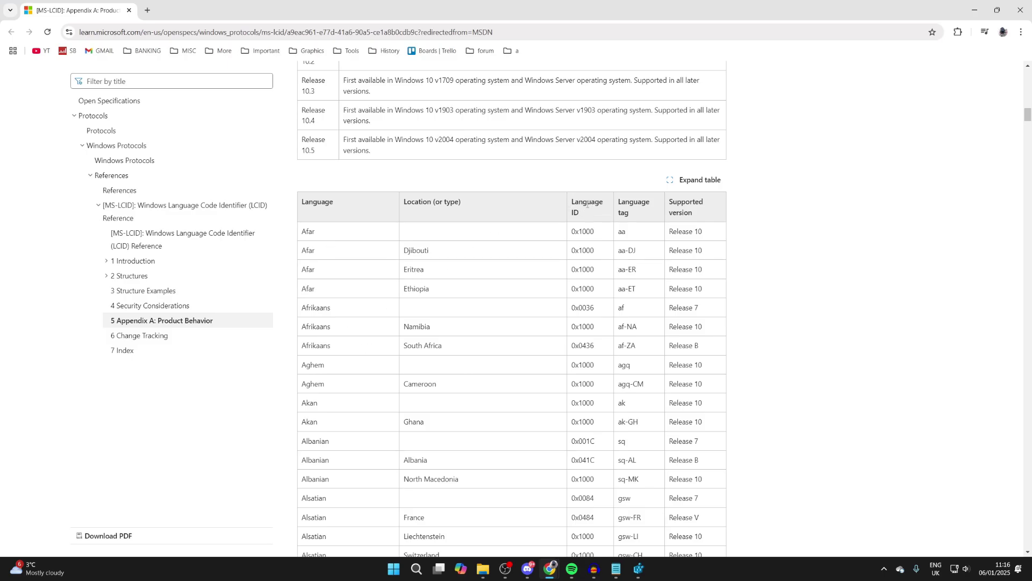
pyautogui.scroll(-3, 586, 206)
pyautogui.scroll(-3, 586, 207)
pyautogui.scroll(-4, 587, 207)
pyautogui.scroll(-3, 587, 207)
pyautogui.scroll(-20, 362, 290)
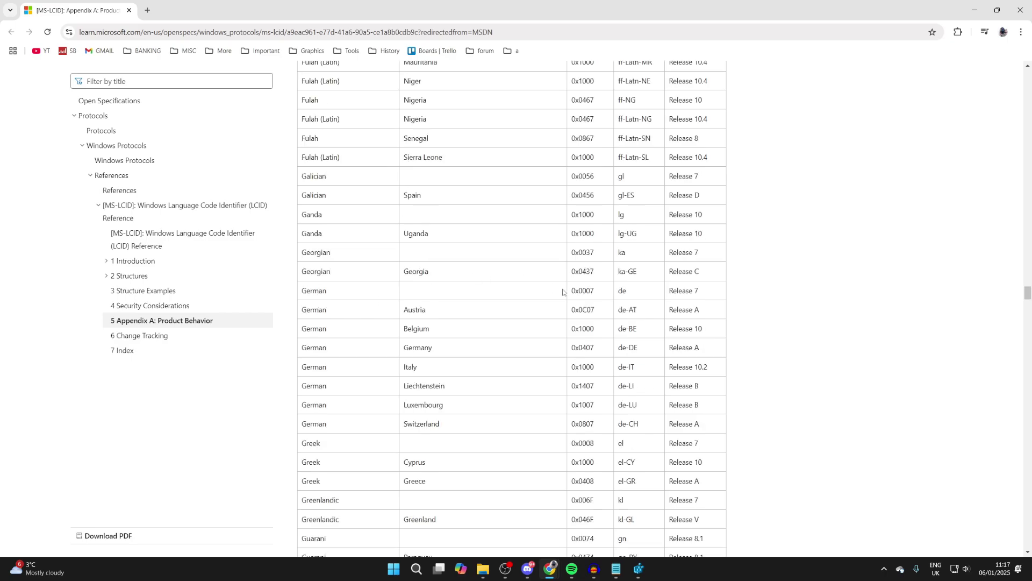
# Copy German's language ID digits 007 from the LCID table
pyautogui.moveTo(584, 291); pyautogui.dragTo(599, 296)
pyautogui.rightClick(599, 296)
pyautogui.click(601, 304)
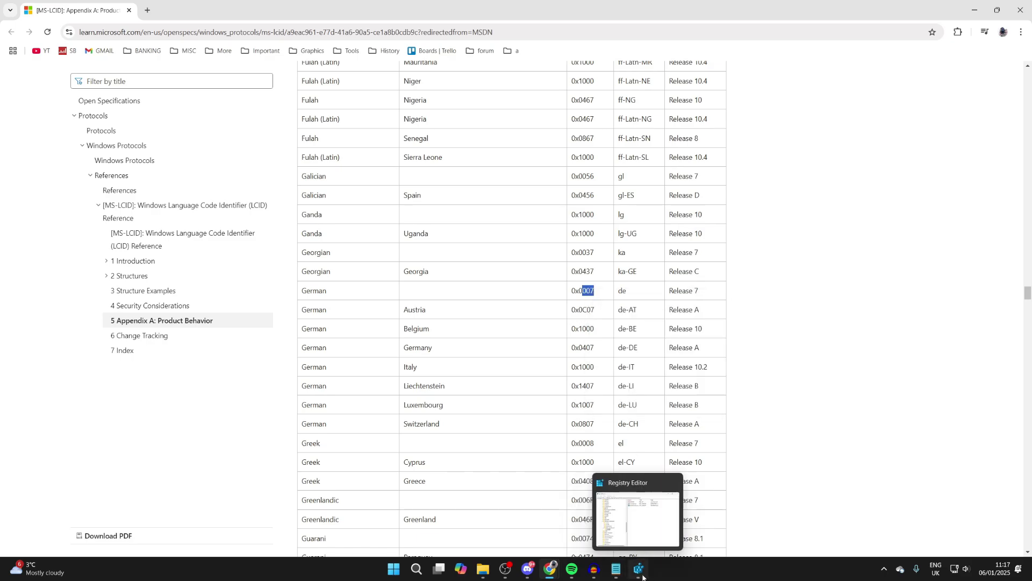
# Set UserDefinedLocale's value data to 007 and close Registry Editor
pyautogui.click(642, 574)
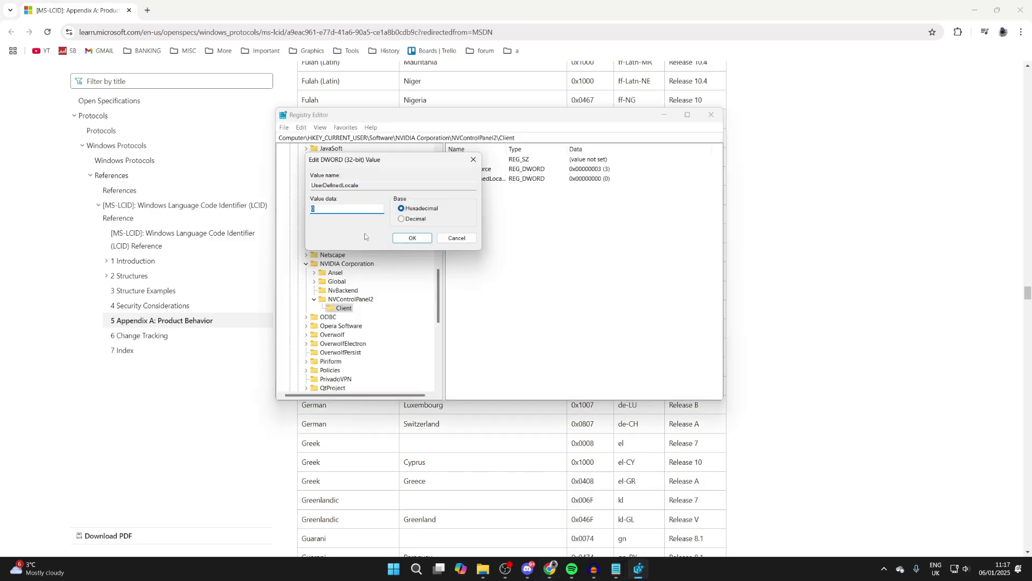
pyautogui.hotkey('ctrl', 'v')
pyautogui.click(396, 237)
pyautogui.click(710, 115)
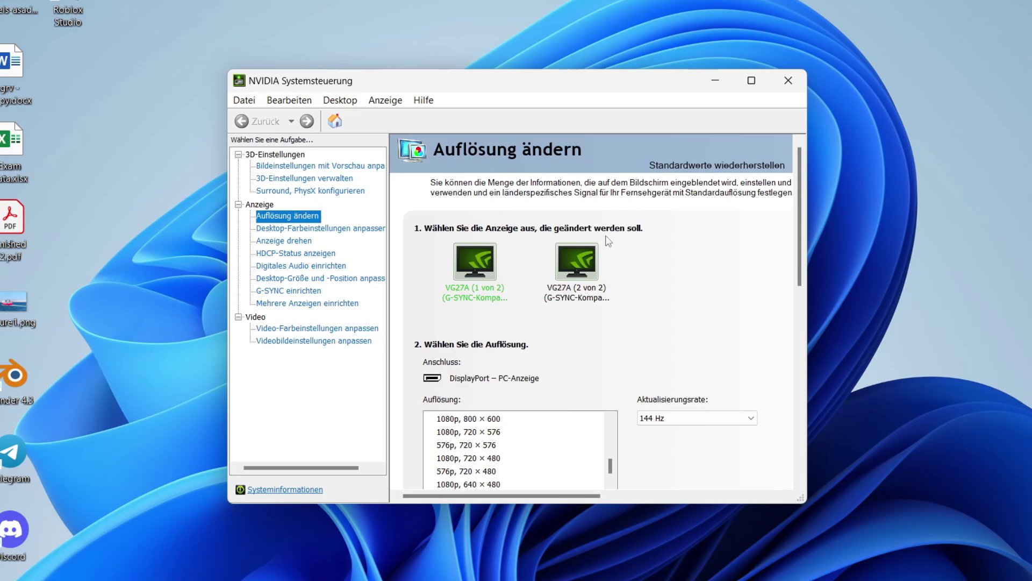